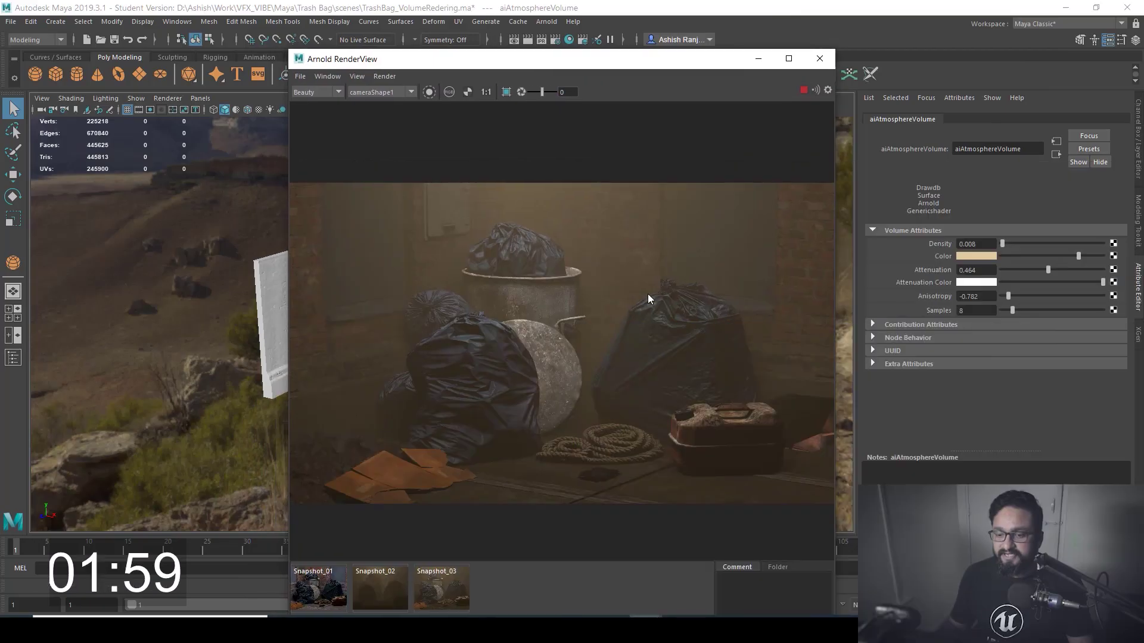
Step: Zoom in and out on the foggy trash-bag render in the Arnold RenderView
scroll(534, 313, "down", 1)
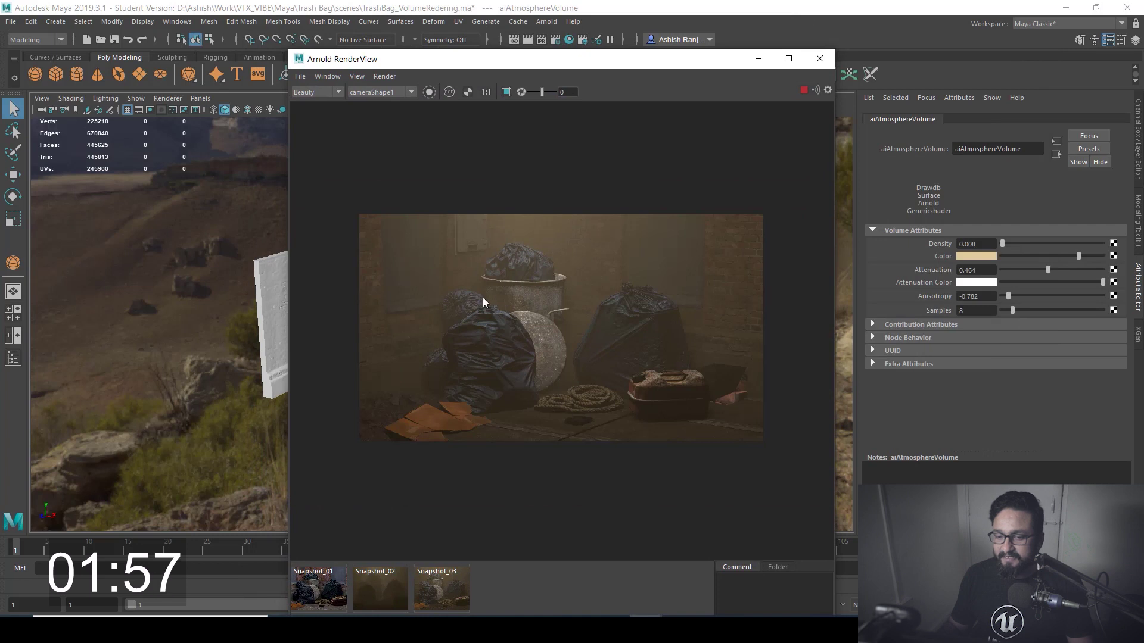
scroll(500, 336, "up", 1)
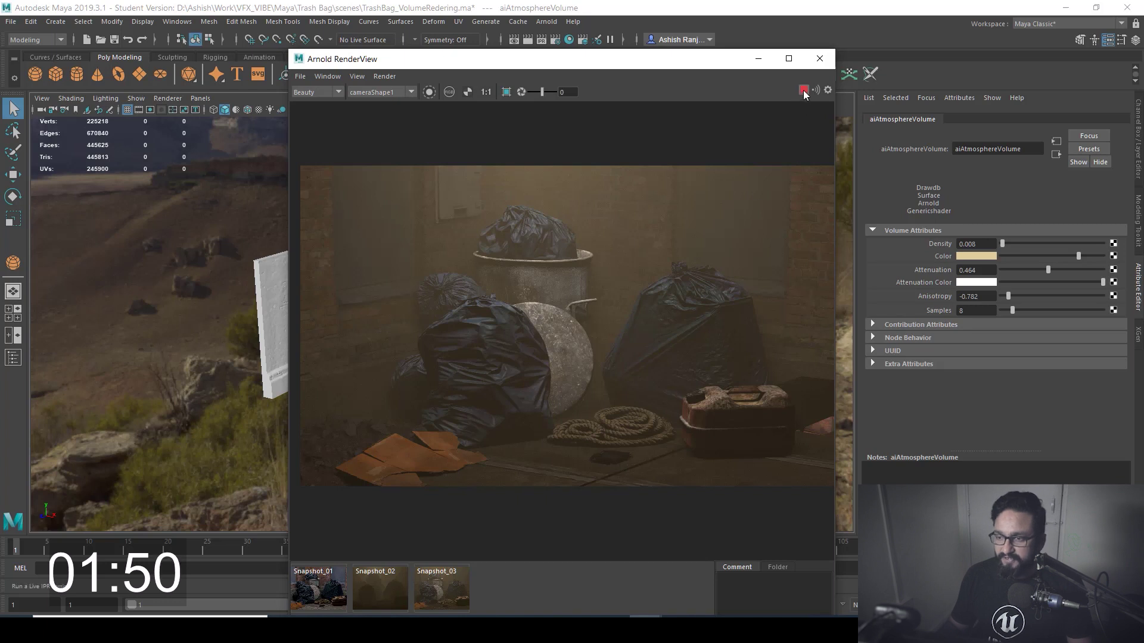
Step: Close the RenderView, select all 28 scene objects via the Outliner, and bring up Assign New Material
left_click(820, 59)
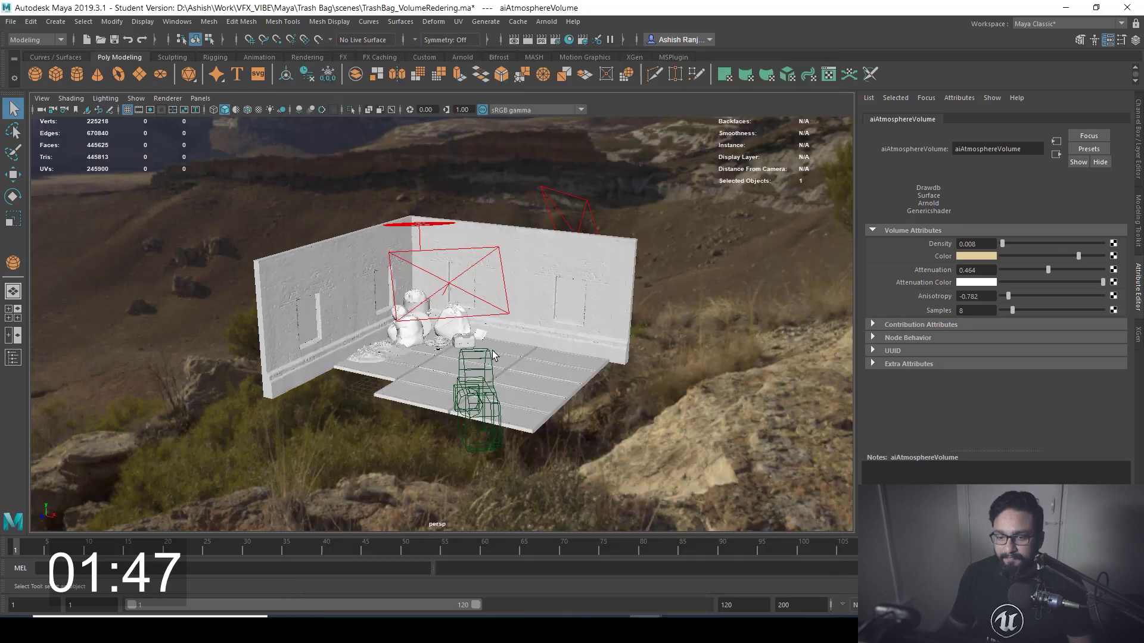
left_click_drag(427, 356, 433, 370, "alt")
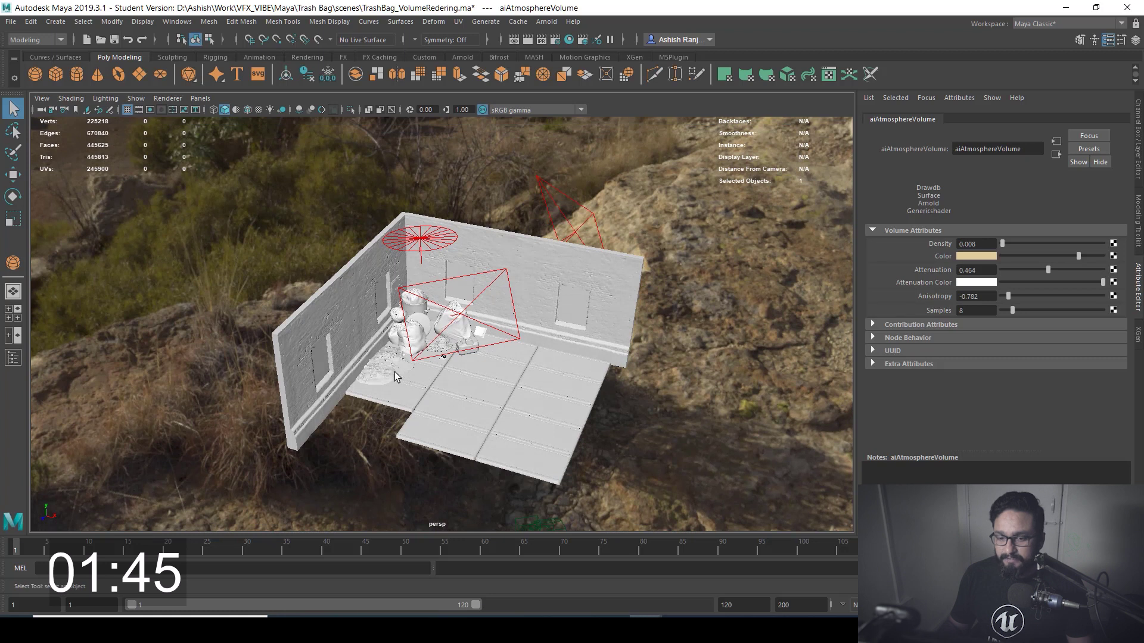
left_click(13, 357)
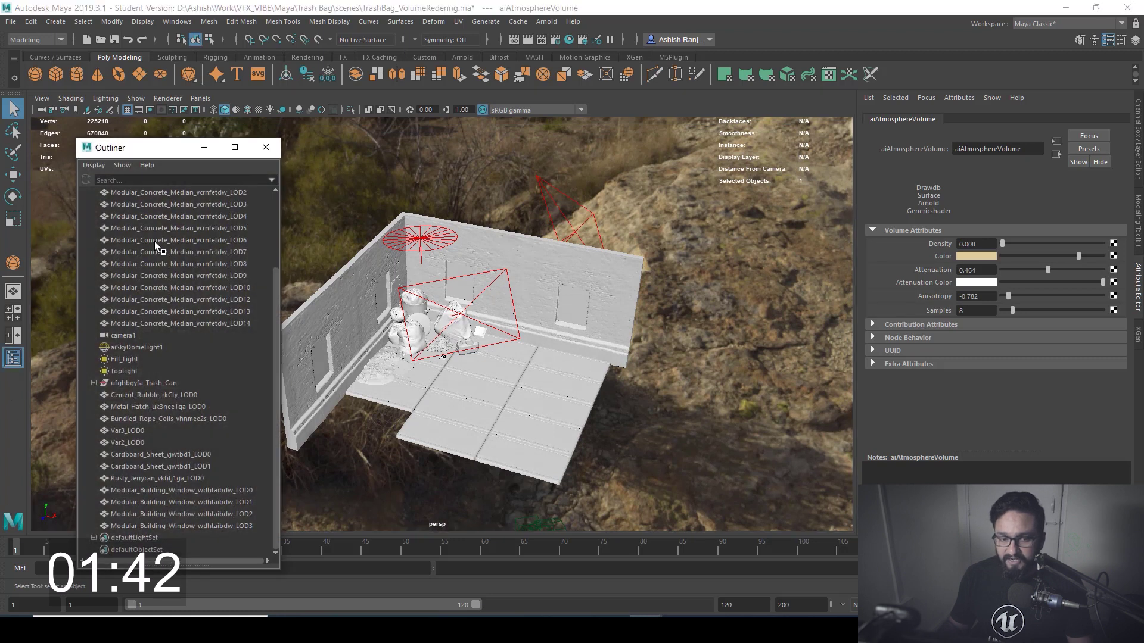
scroll(156, 238, "up", 5)
left_click_drag(286, 209, 591, 372)
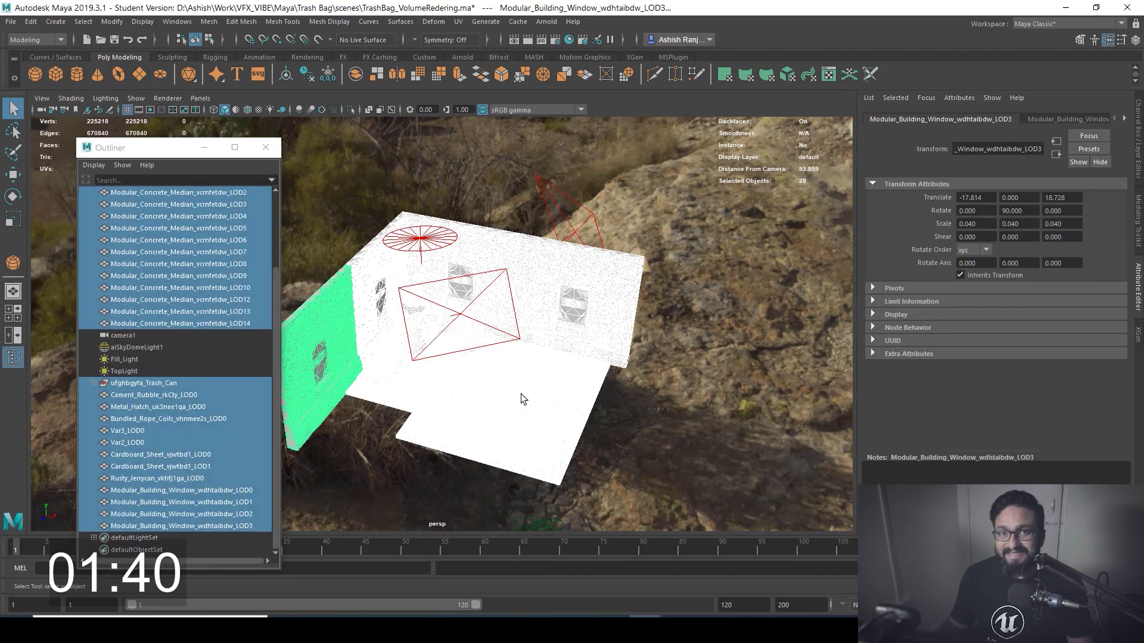
mouse_move(521, 395)
left_mouse_down("alt")
mouse_move(544, 447)
mouse_move(538, 362)
mouse_move(532, 384)
left_mouse_up("alt")
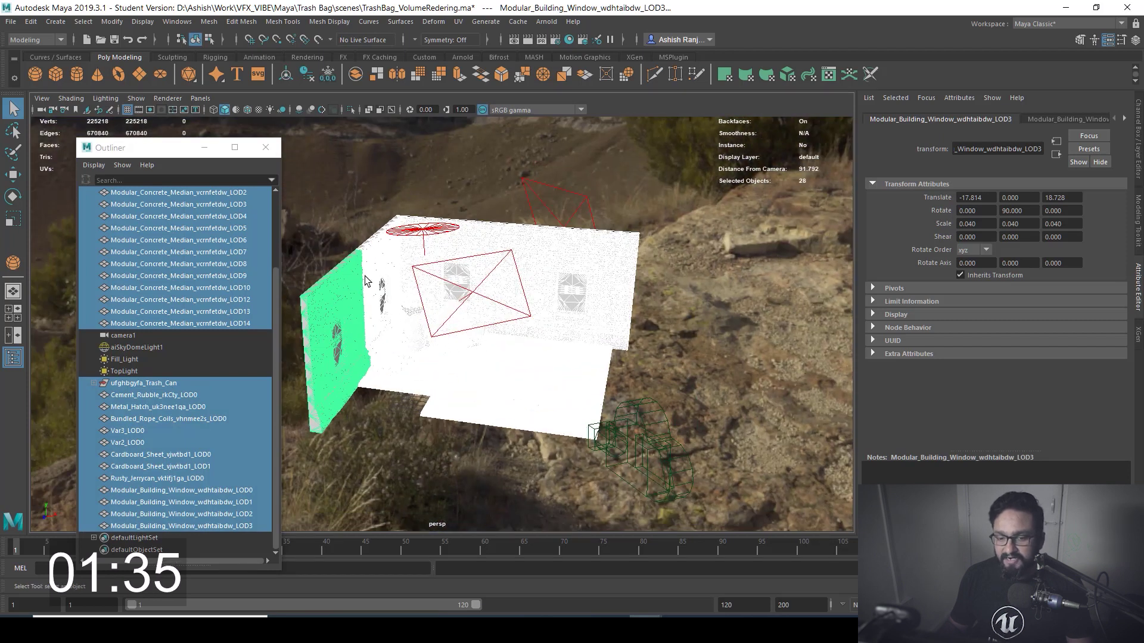
right_click_drag(368, 281, 345, 584)
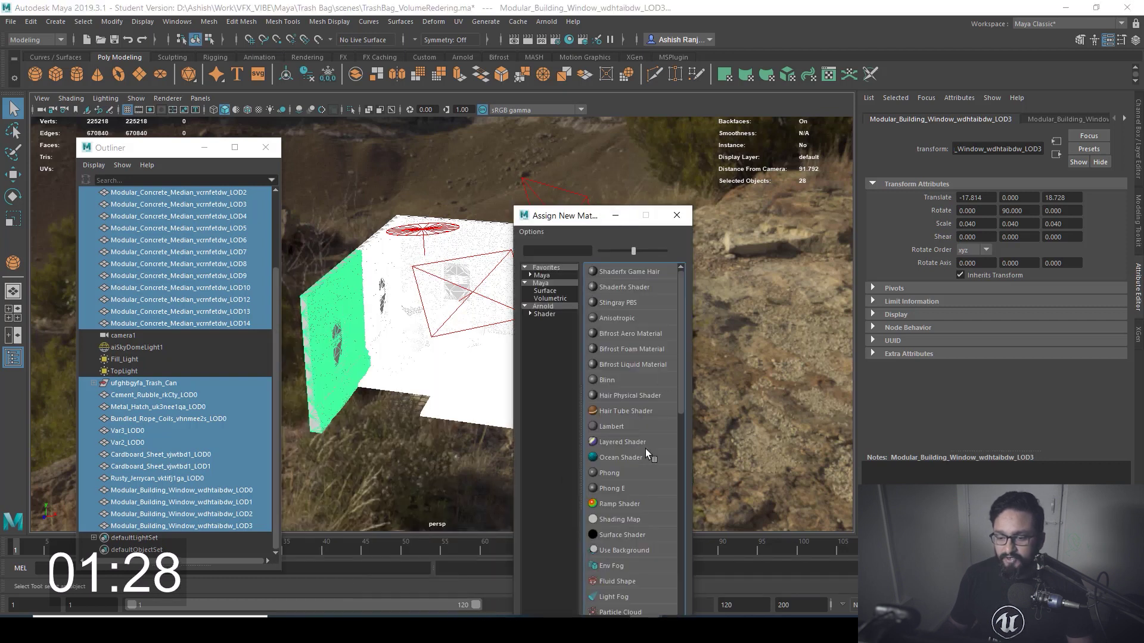
Step: Assign a new black Surface Shader, surfaceShader1, to all 28 selected objects
left_click(617, 535)
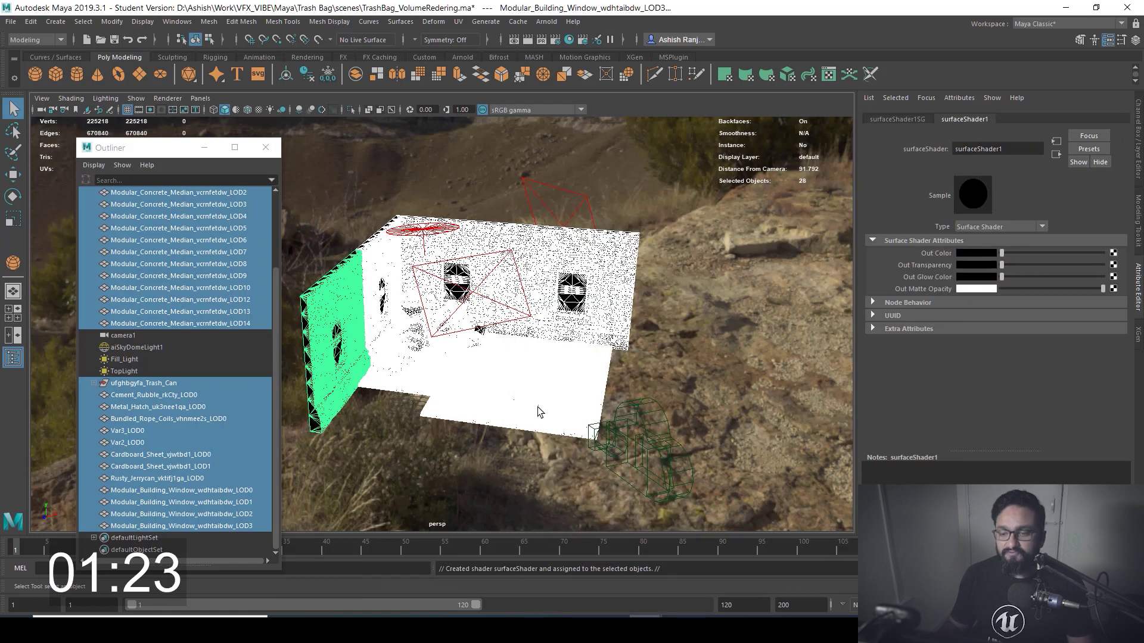
mouse_move(537, 406)
left_mouse_down("alt")
mouse_move(524, 391)
mouse_move(537, 404)
left_mouse_up("alt")
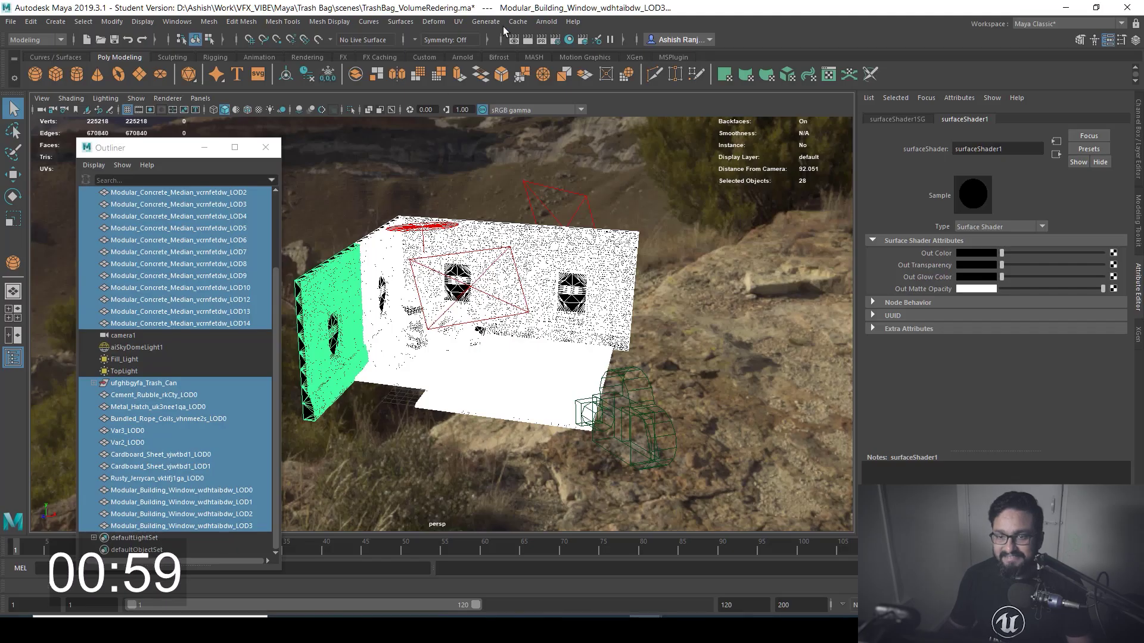
Step: Restart the Arnold RenderView IPR render and zoom in on the fog-only result with dark silhouettes
left_click(544, 27)
left_click(578, 55)
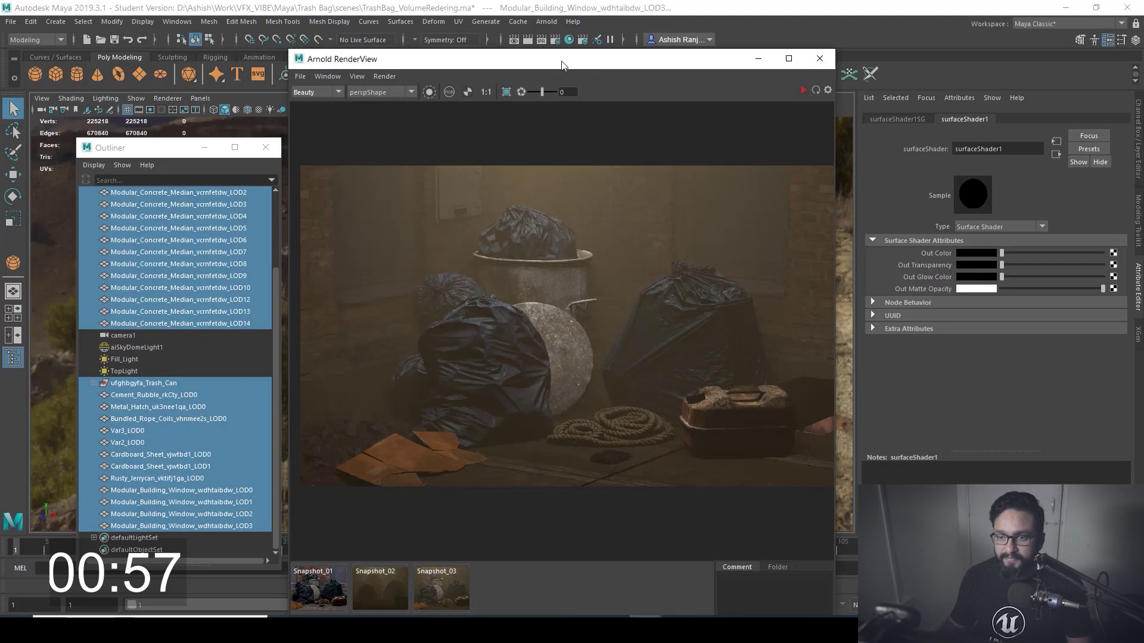
left_click(782, 69)
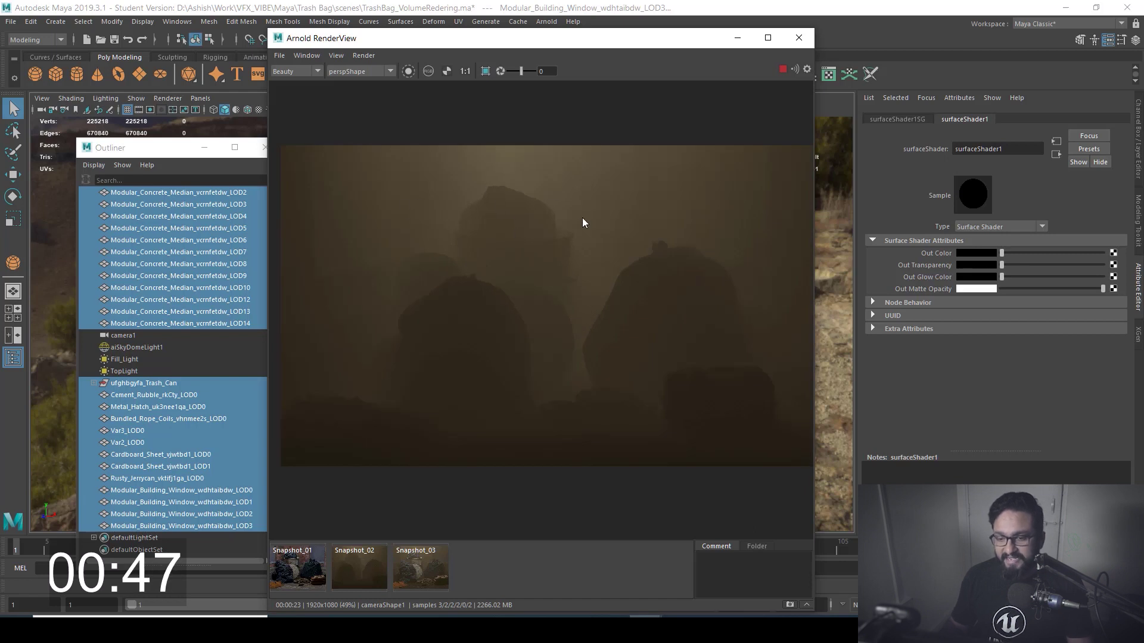
scroll(684, 292, "up", 2)
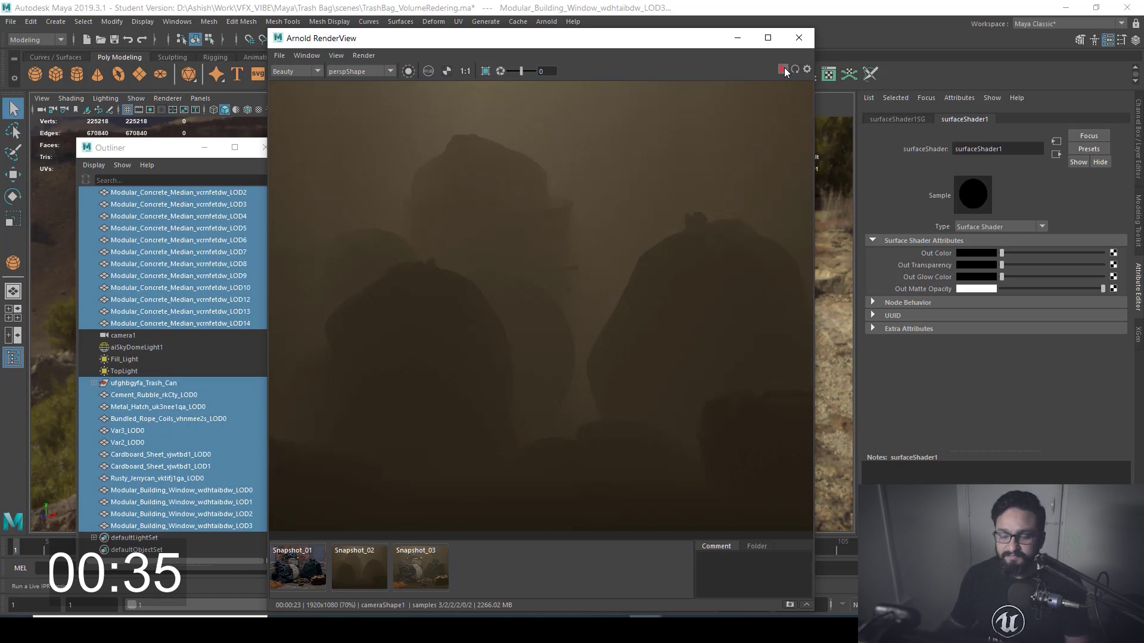
key("alt+Tab")
Step: Create Merge1 with the fog render Read2 in input A and beauty Read1 in B
scroll(441, 505, "up", 3)
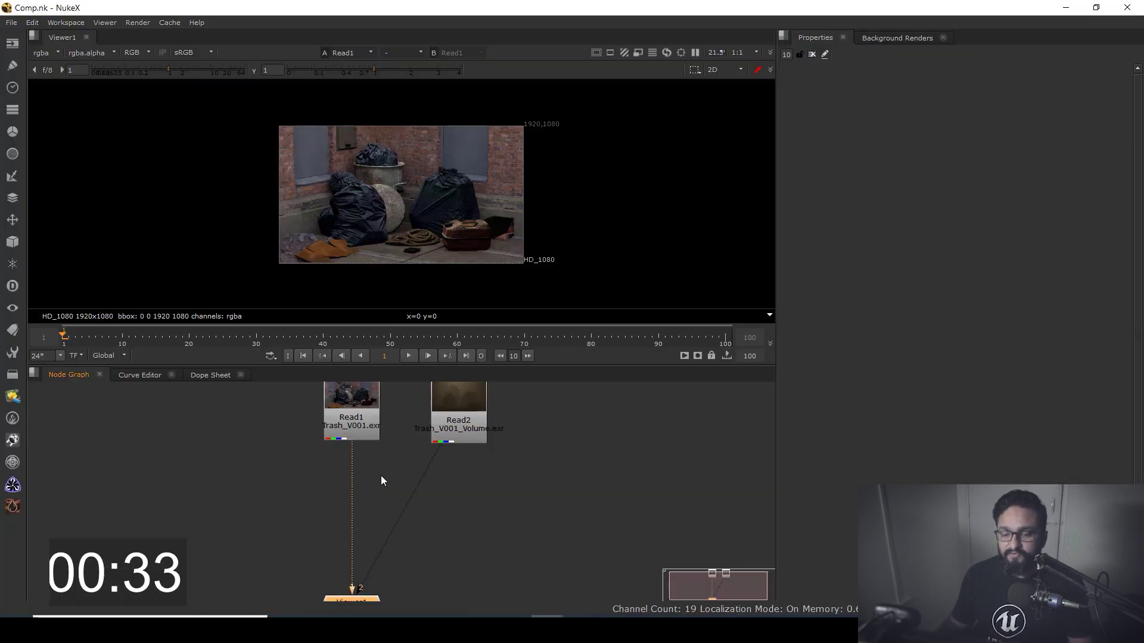
left_click(356, 457)
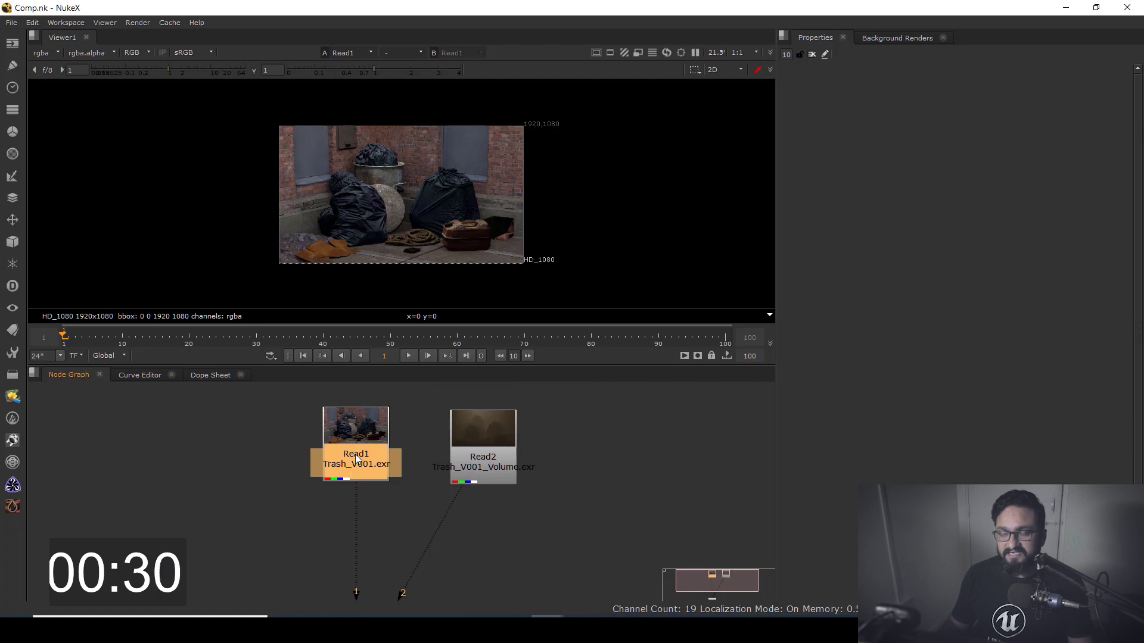
left_click(535, 485)
key("2")
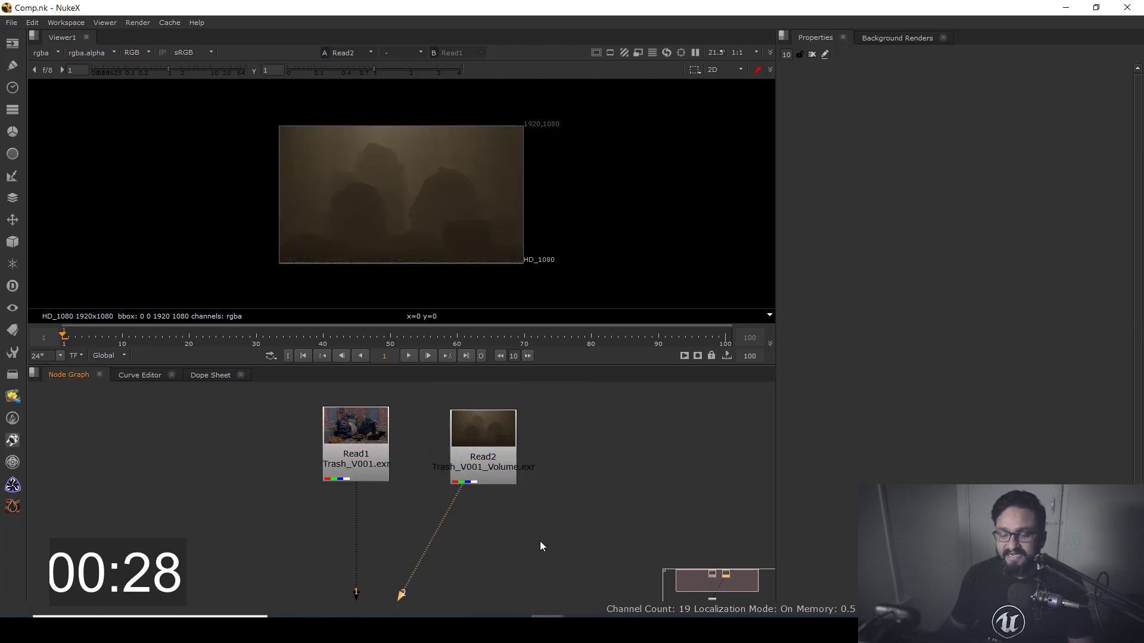
middle_click_drag(476, 537, 445, 462)
key("m")
left_click_drag(460, 501, 315, 450)
left_click_drag(435, 524, 446, 460)
Step: View Merge1 and change its operation from over to screen
key("1")
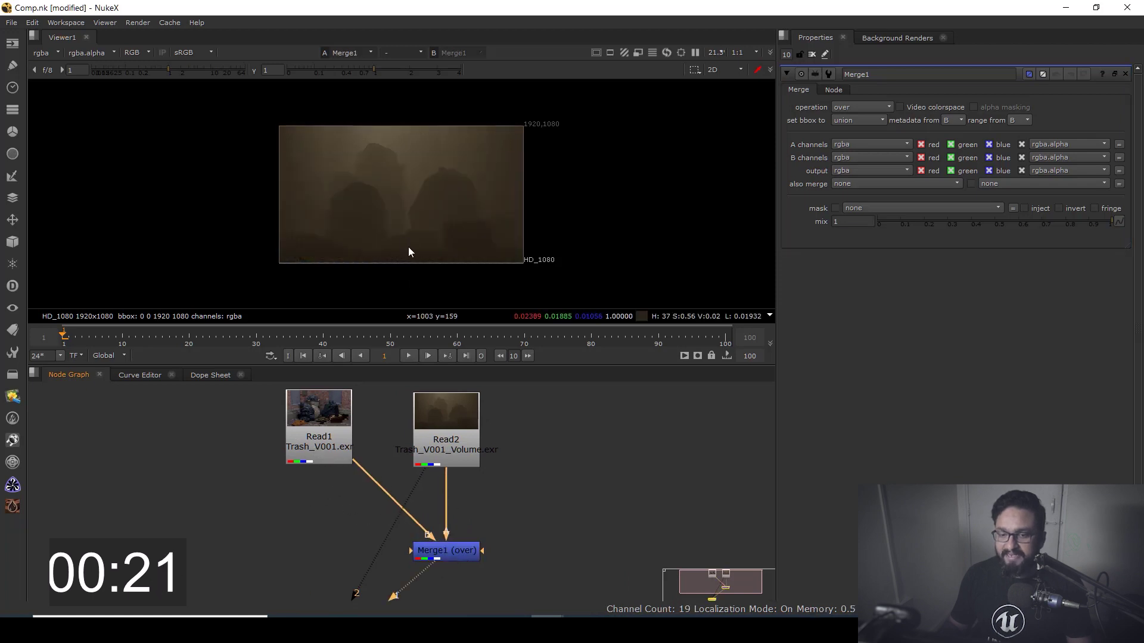
left_click(459, 555)
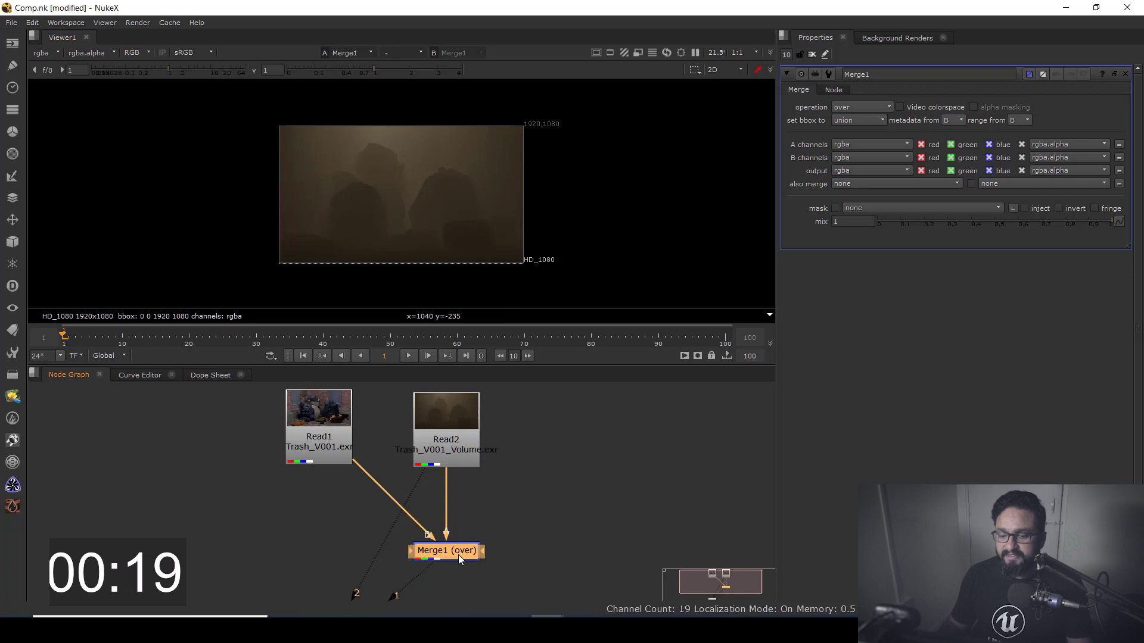
left_click(849, 106)
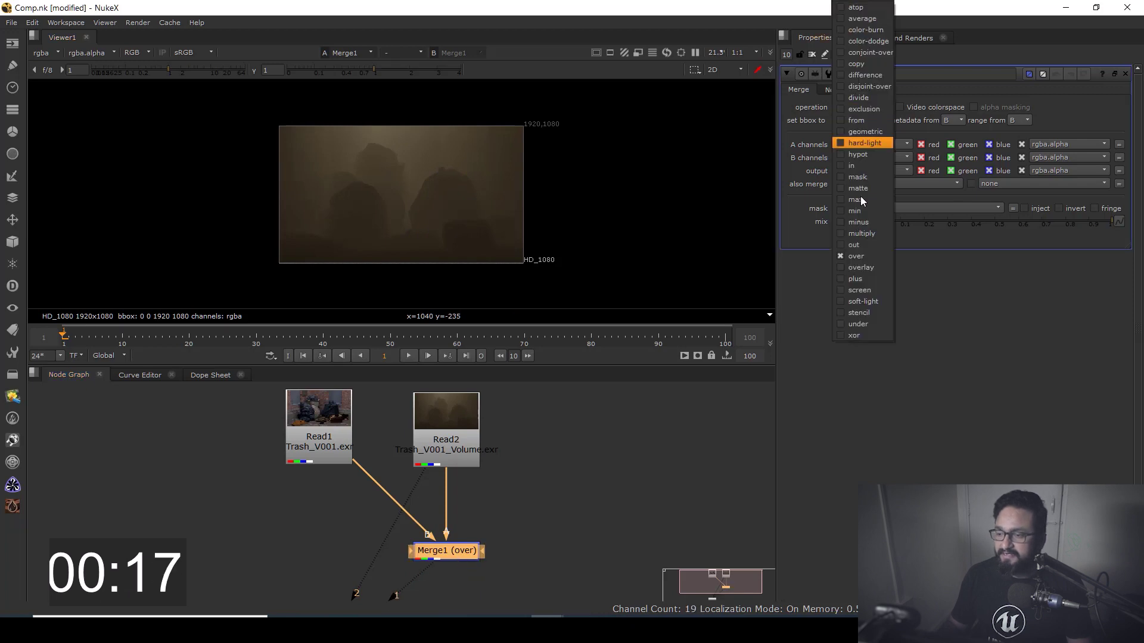
left_click(864, 291)
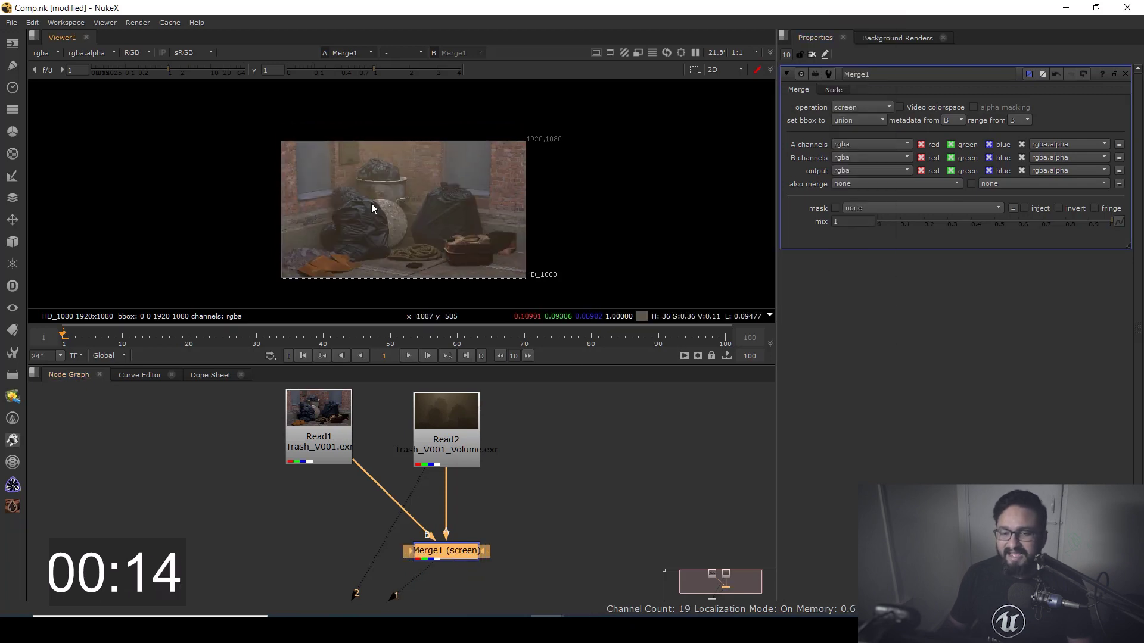
left_click(343, 431)
left_click(294, 514)
Step: Insert Grade1 between Read1 and Merge1 and lower its gamma to 0.54
key("g")
left_click_drag(295, 517, 324, 554)
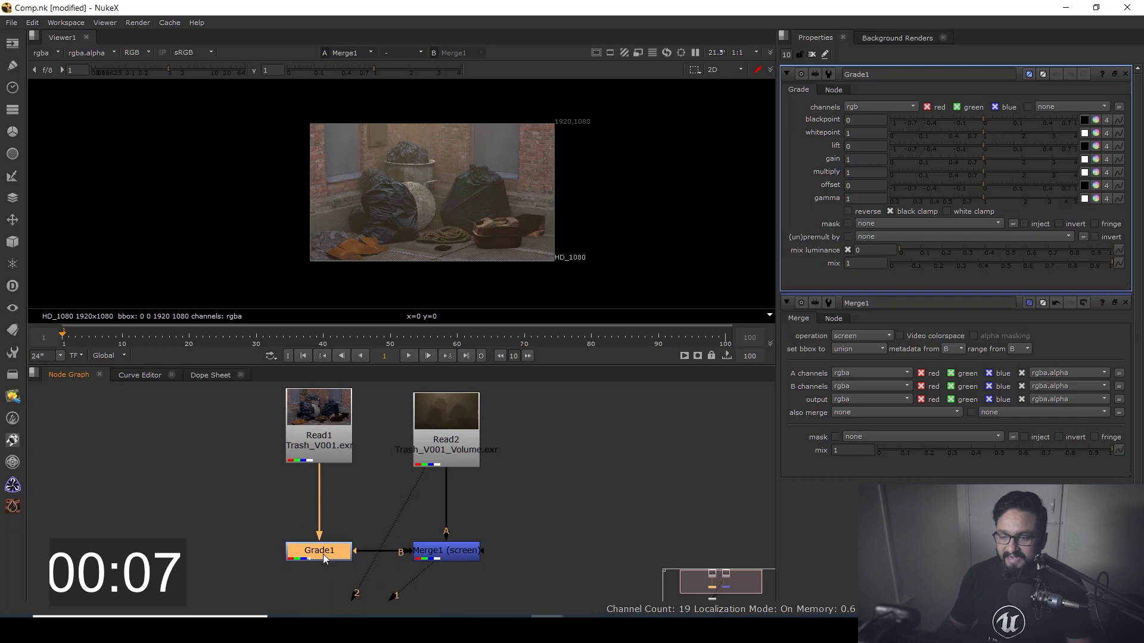
left_click_drag(981, 198, 949, 205)
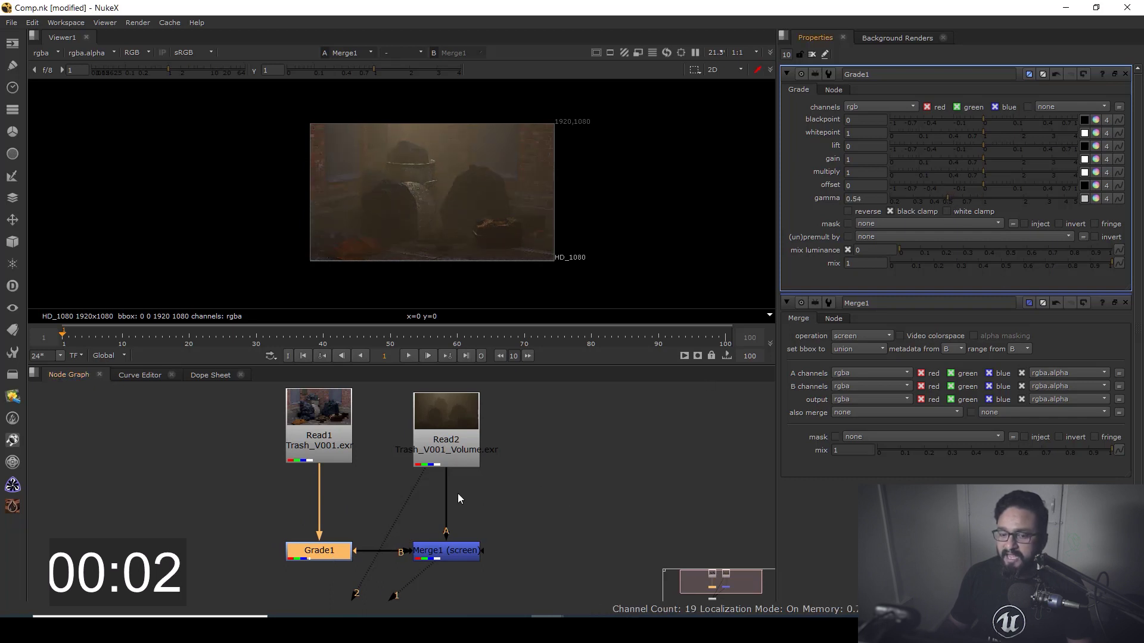
left_click(464, 432)
Step: Add Grade2 under the fog render and set its gain to 1.03, 1.4, 1.39
key("g")
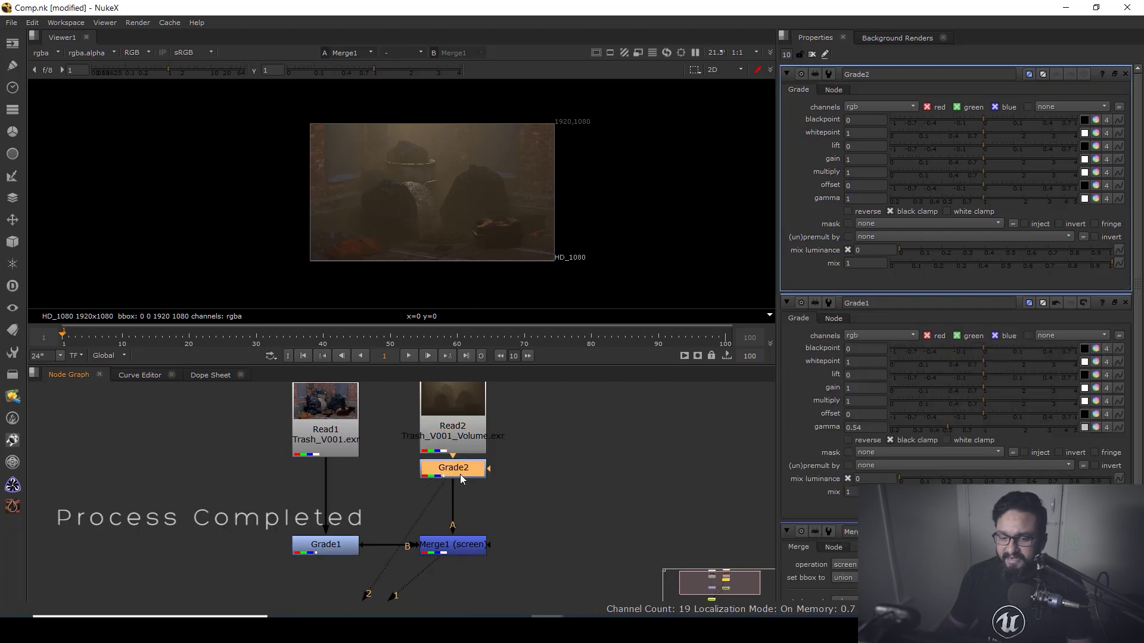
key("ctrl")
left_click(1095, 158, "ctrl")
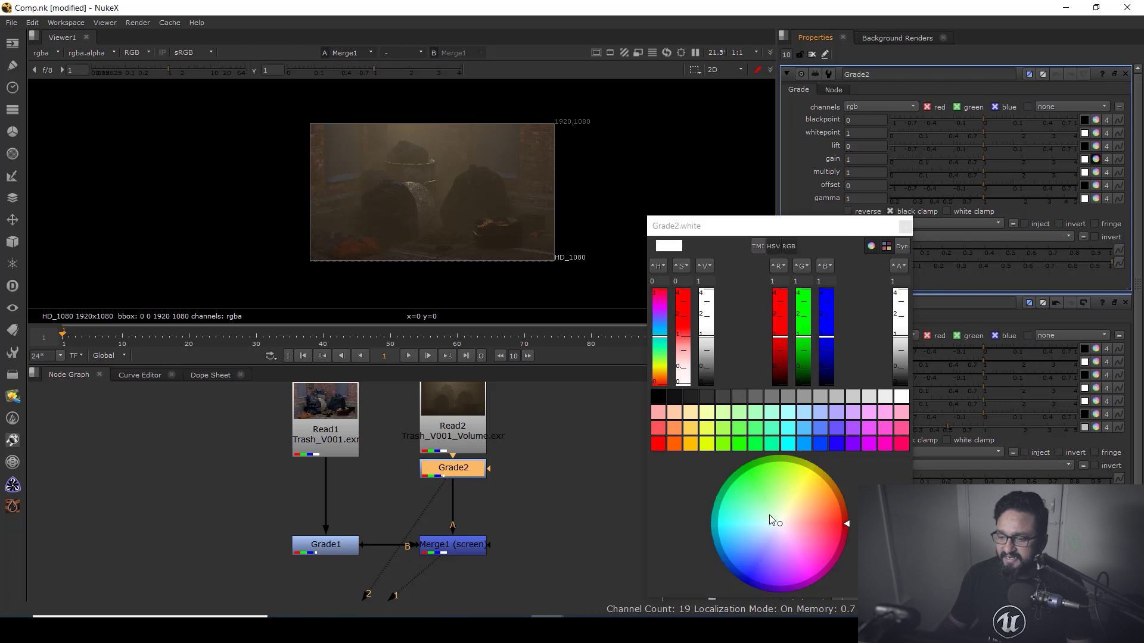
left_click_drag(772, 522, 764, 524)
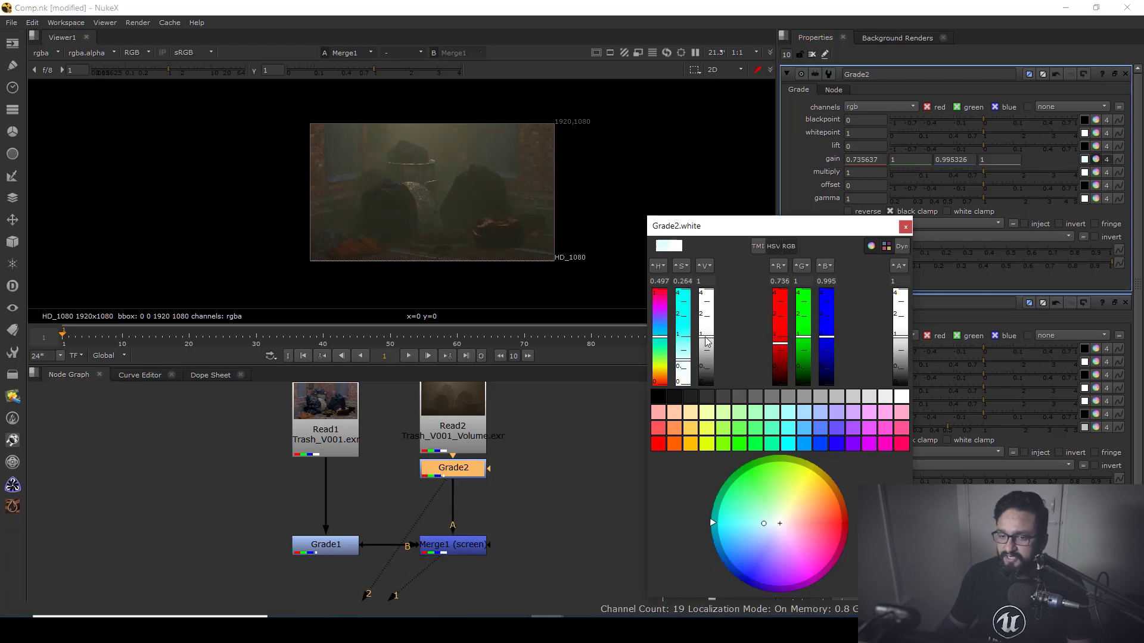
left_click_drag(707, 342, 706, 332)
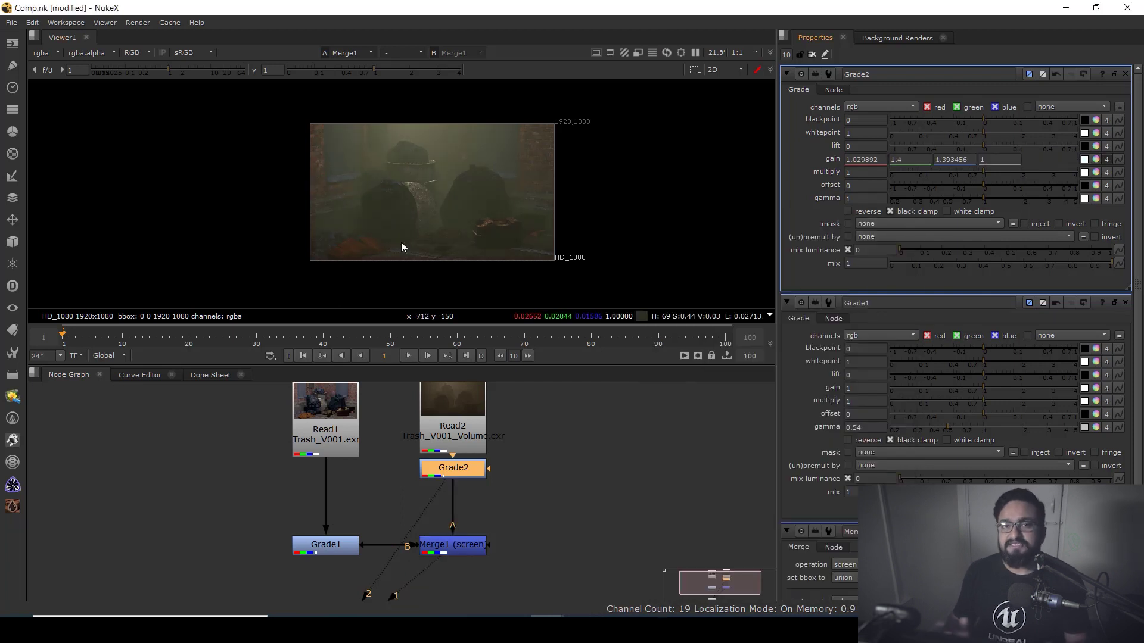